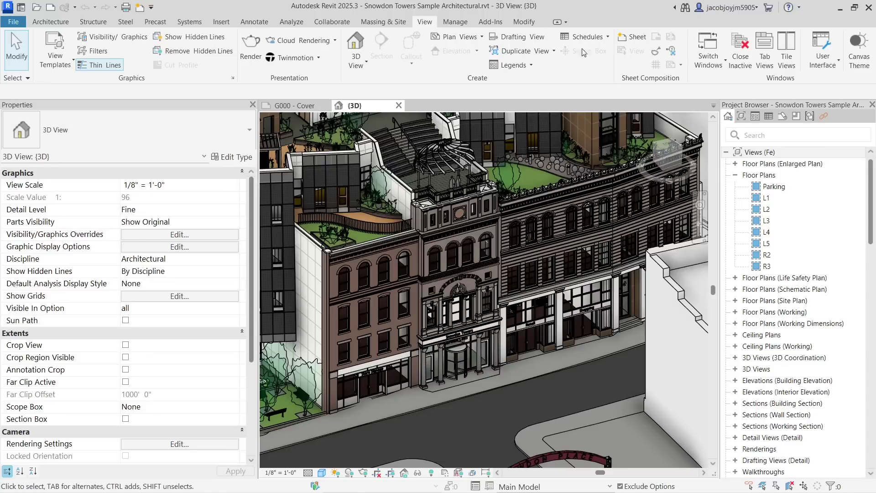
Start a new building component schedule for the Walls category in the New Construction phase
click(597, 38)
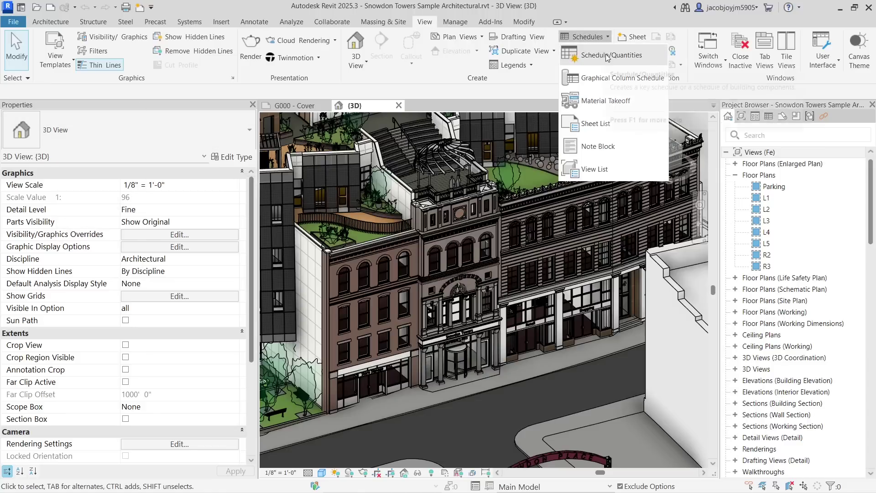
click(605, 55)
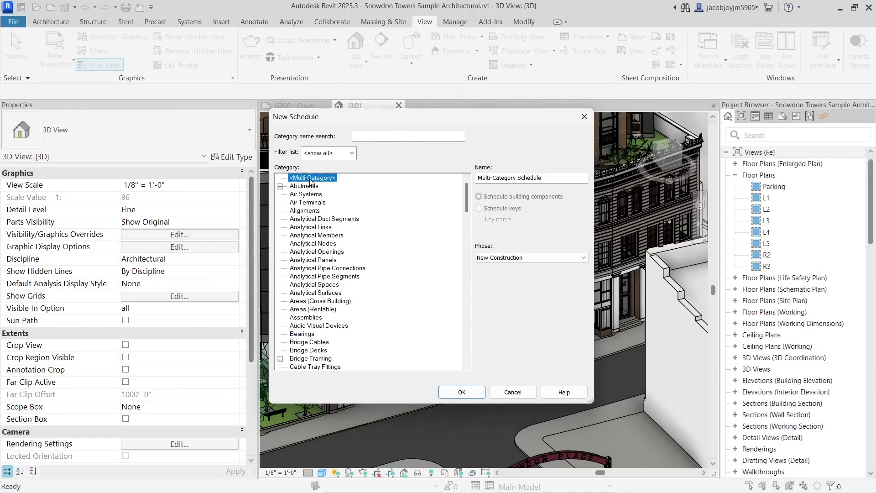
click(307, 195)
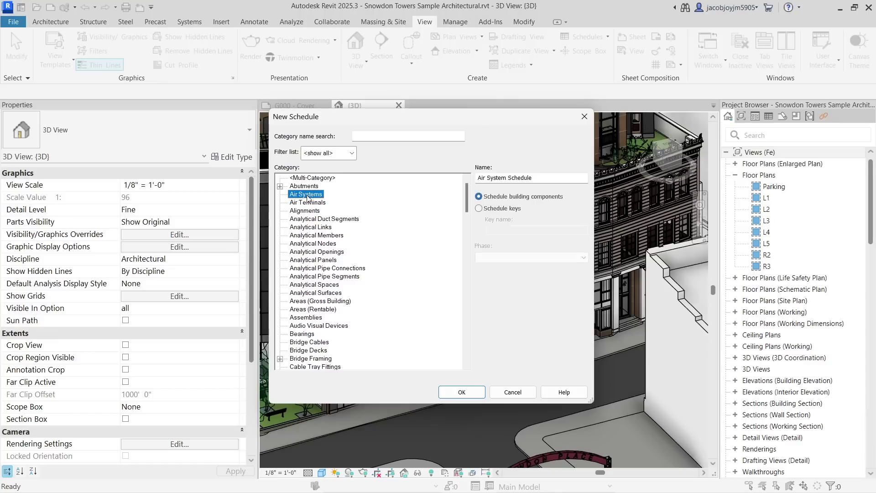
key(w)
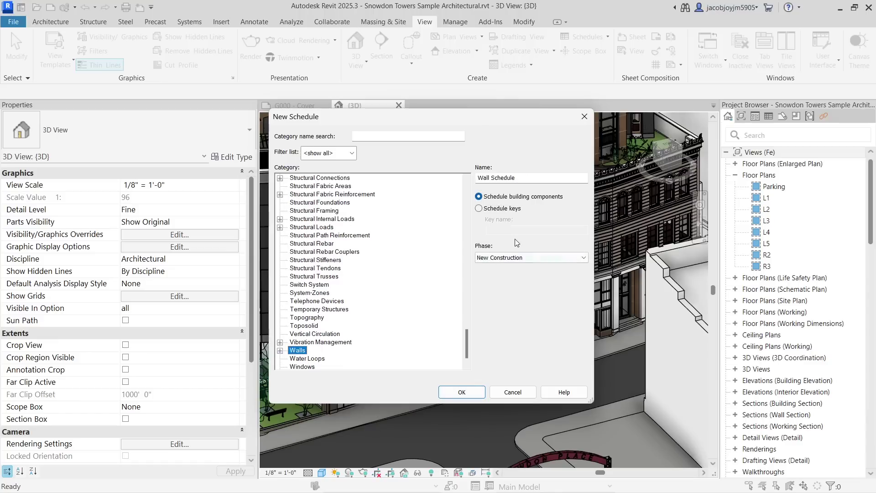
click(481, 392)
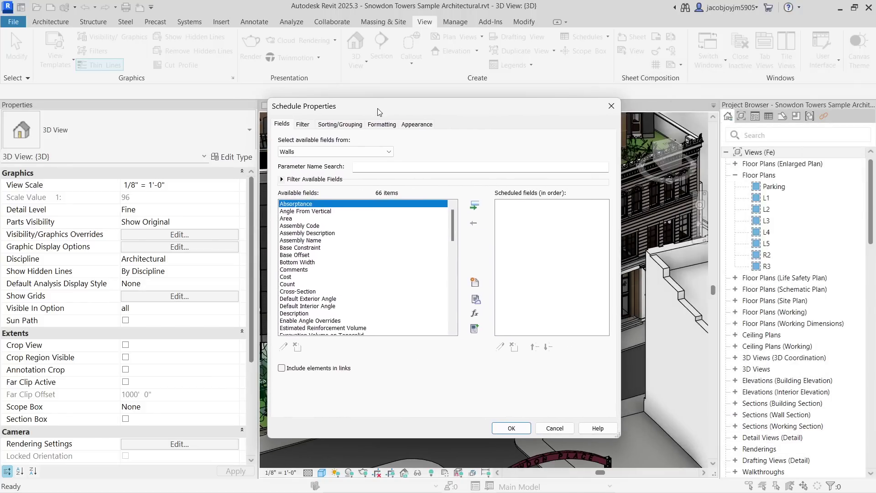
Add the Family and Type and Count fields to the wall schedule, in that order
click(303, 298)
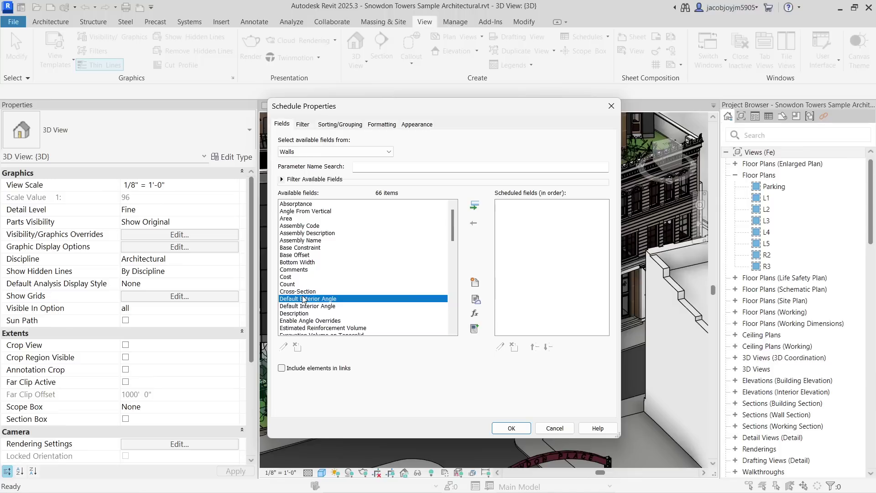
scroll(303, 299, down, 5)
click(304, 285)
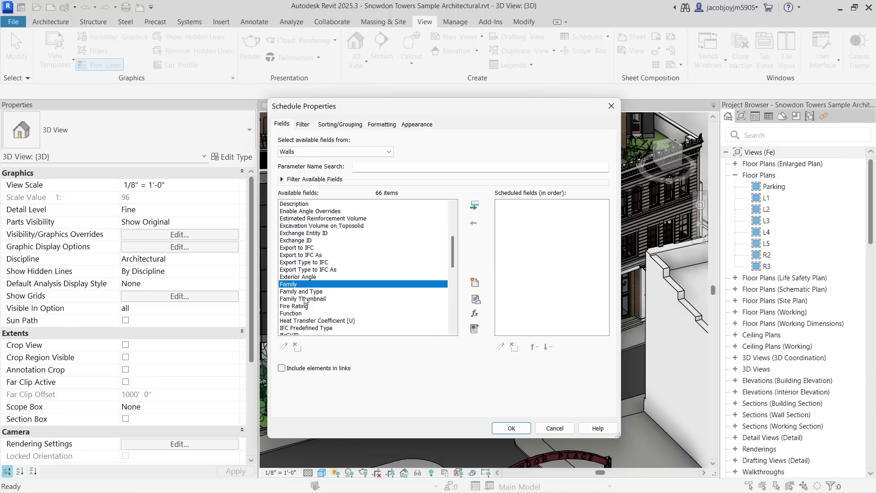
click(306, 292)
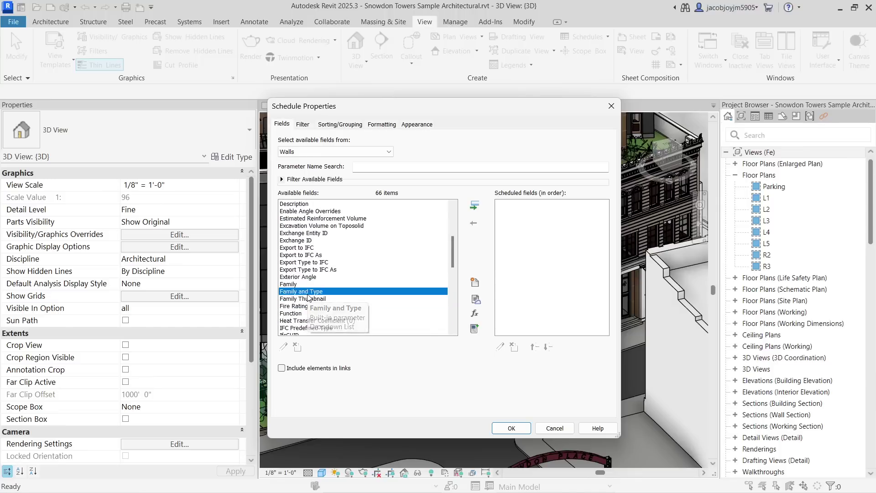
click(474, 206)
click(296, 256)
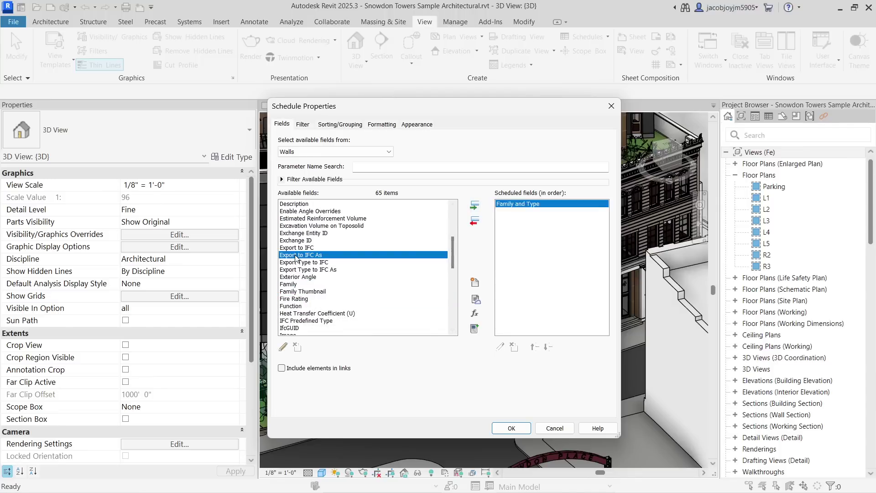
scroll(297, 257, up, 2)
click(296, 219)
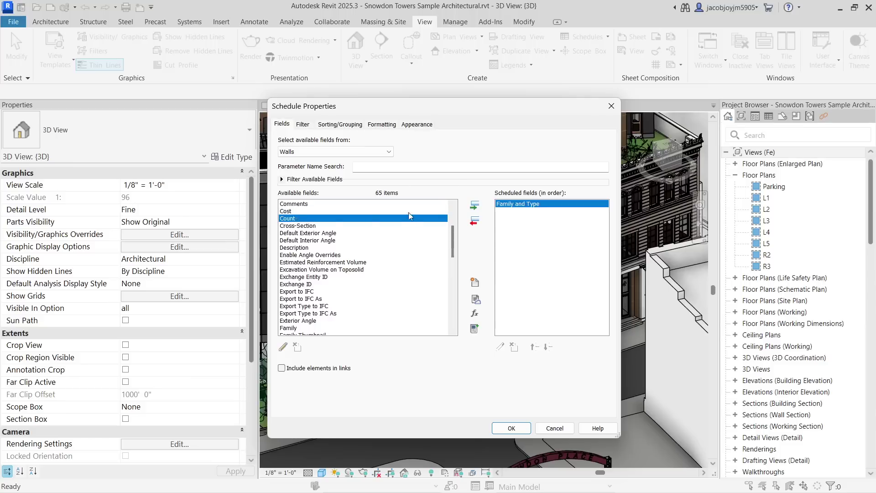
click(474, 205)
click(527, 205)
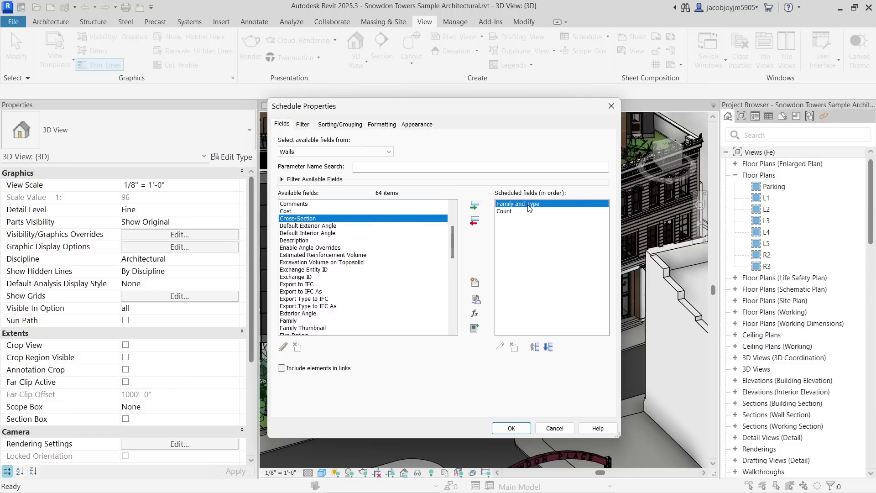
Sort the wall schedule by Family and Type without itemizing every instance, and show grand totals as Title and totals
click(338, 125)
click(375, 141)
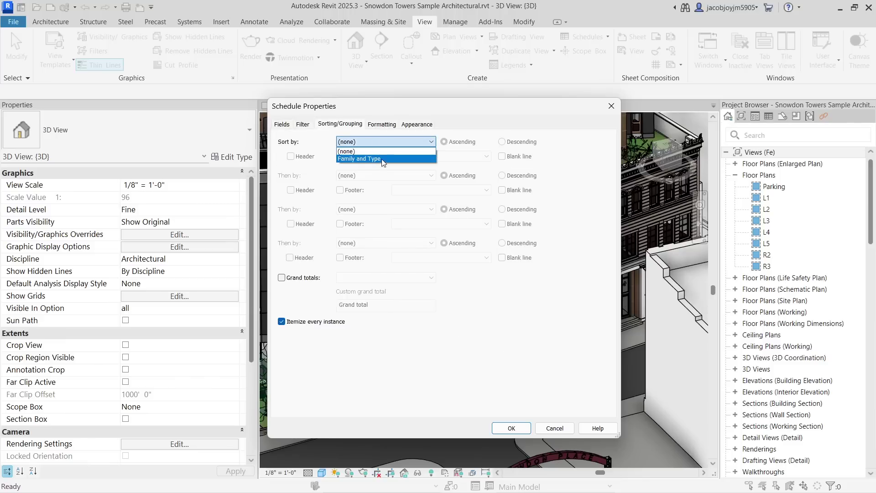
click(367, 158)
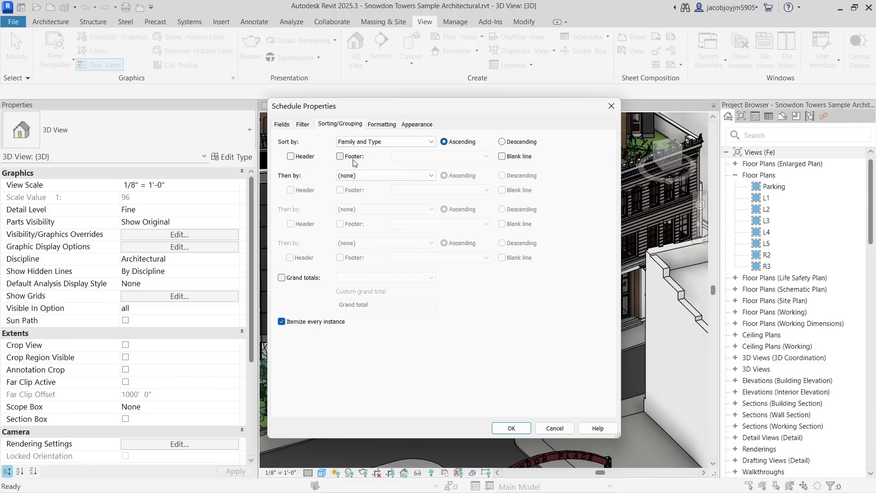
click(325, 322)
click(307, 279)
click(357, 280)
click(364, 293)
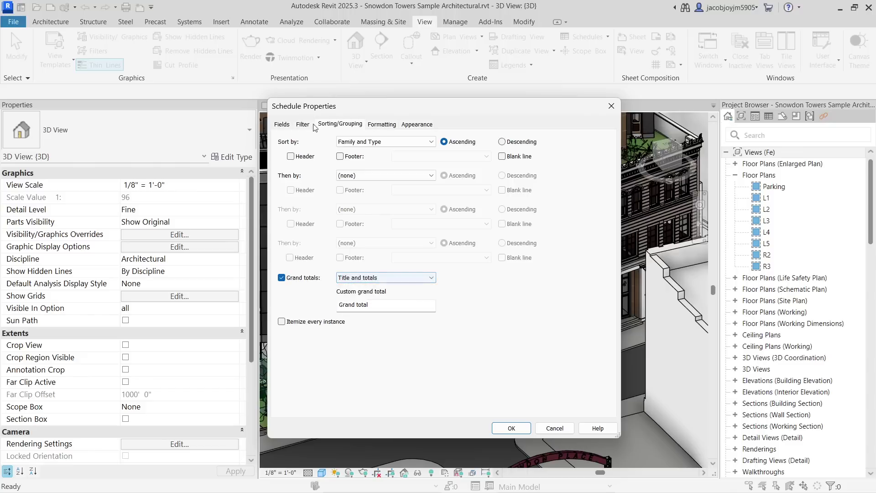
Format the Count field with Calculate totals and create the wall schedule
click(303, 125)
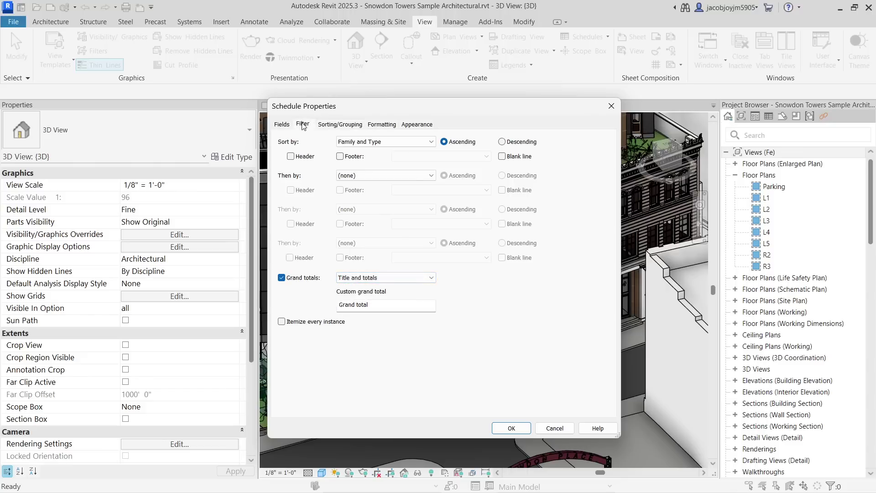
click(382, 124)
click(300, 161)
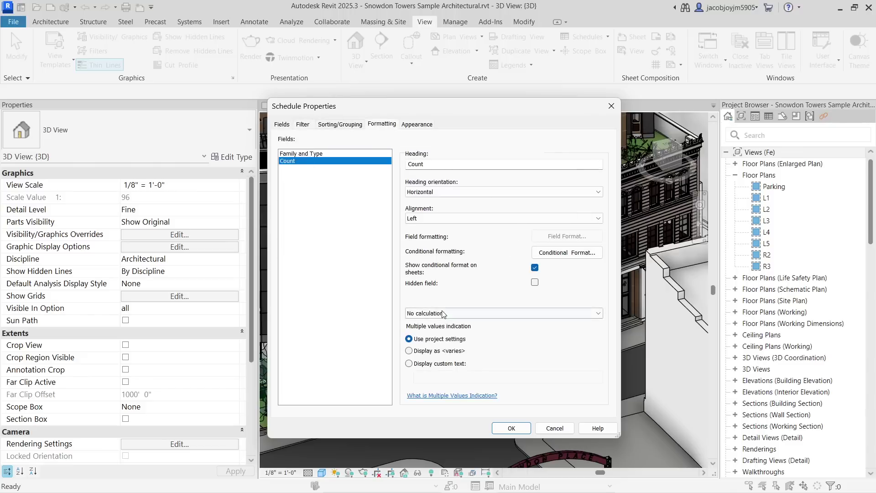
click(441, 313)
click(445, 330)
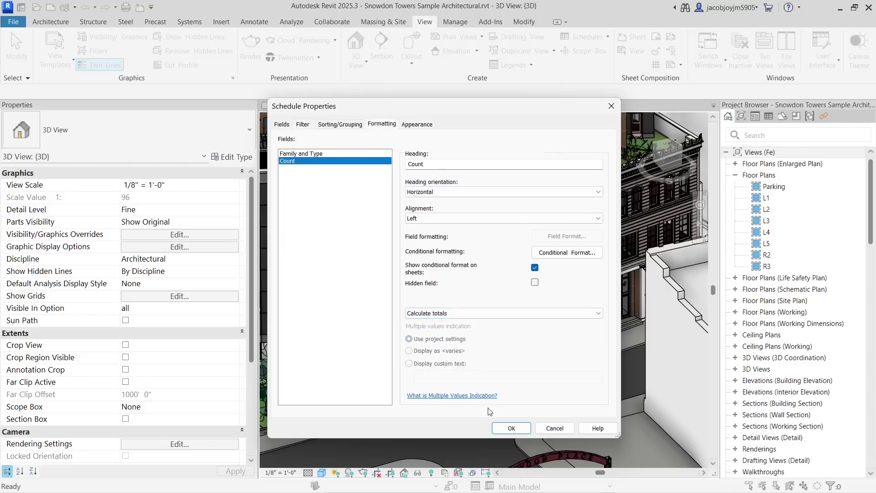
click(512, 428)
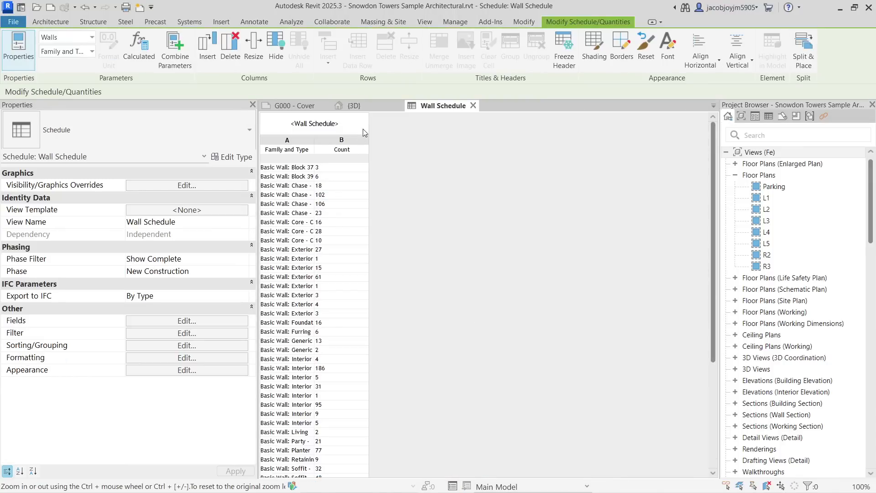
Widen the Family and Type column to fit the full wall type names and review the schedule down to its grand total
drag(315, 141, 513, 141)
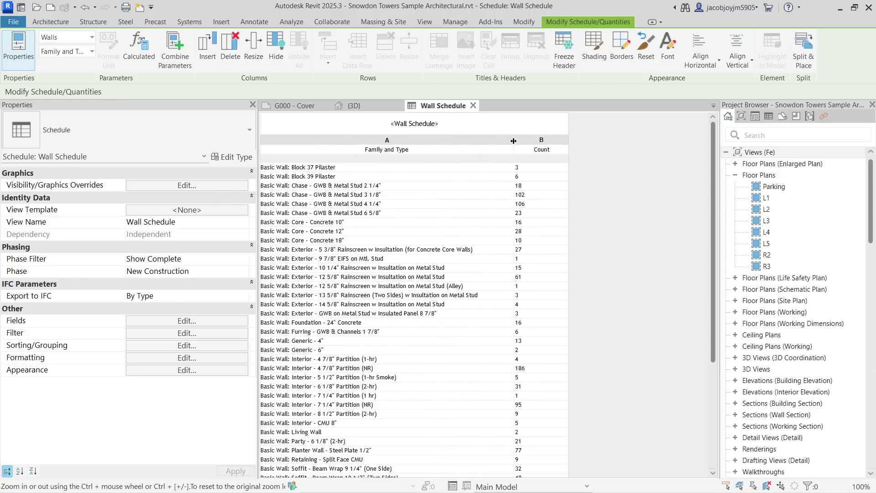
scroll(484, 263, down, 3)
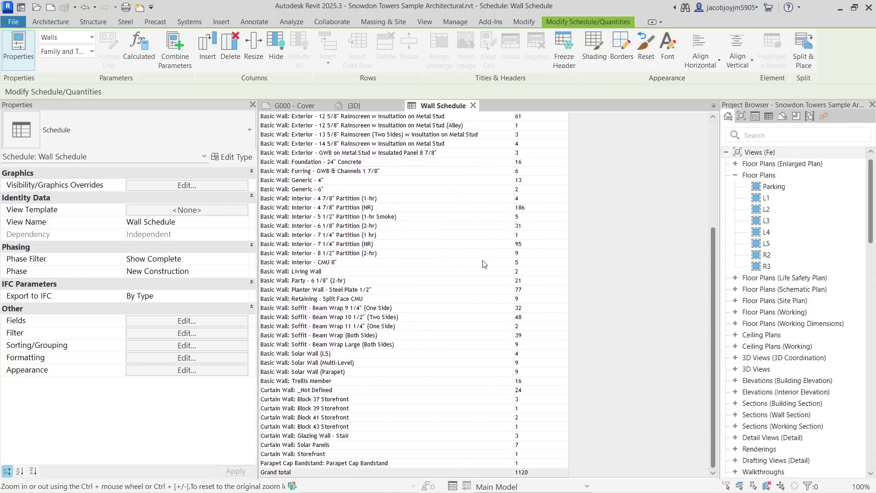
scroll(484, 263, up, 3)
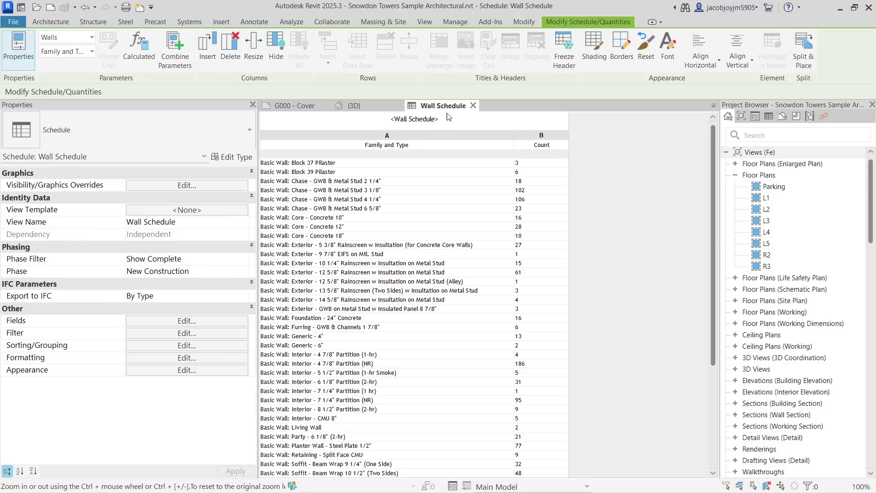
Close the 3D view and the G000 - Cover sheet, leaving only the wall schedule open
click(399, 106)
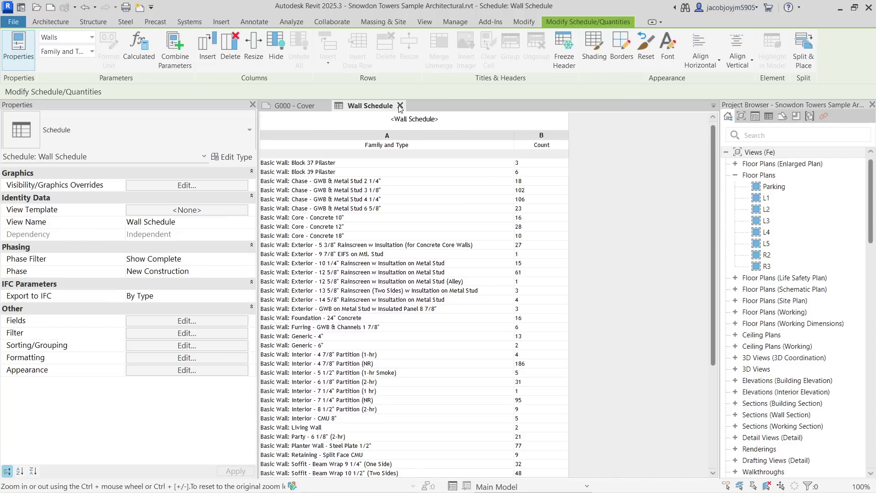
click(325, 106)
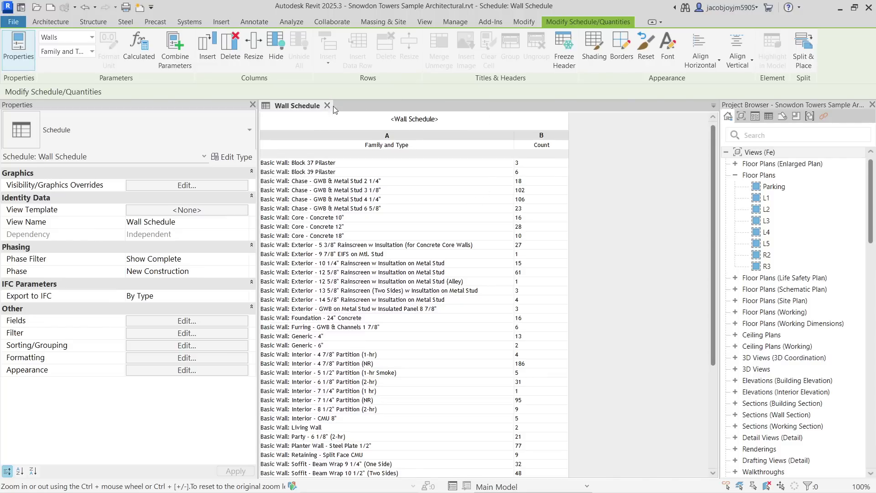
Start a new Multi-Category schedule in the New Construction phase, keeping the name Multi-Category Schedule
click(431, 21)
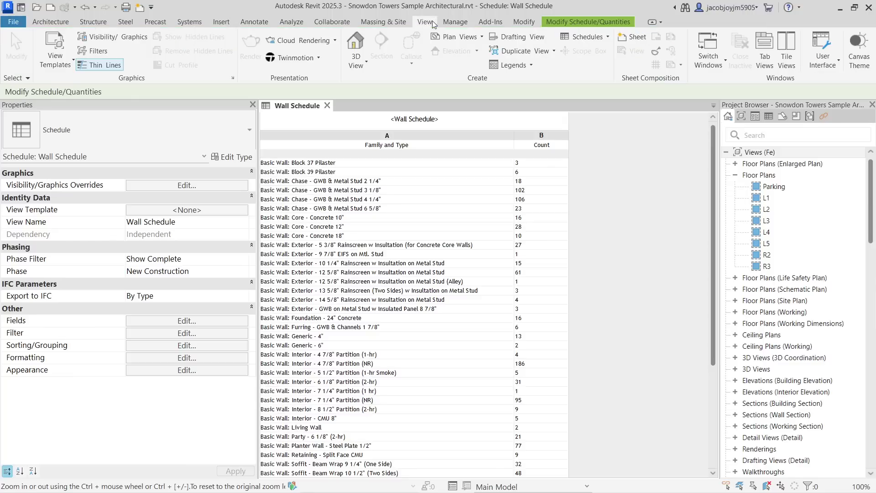
click(576, 38)
click(611, 55)
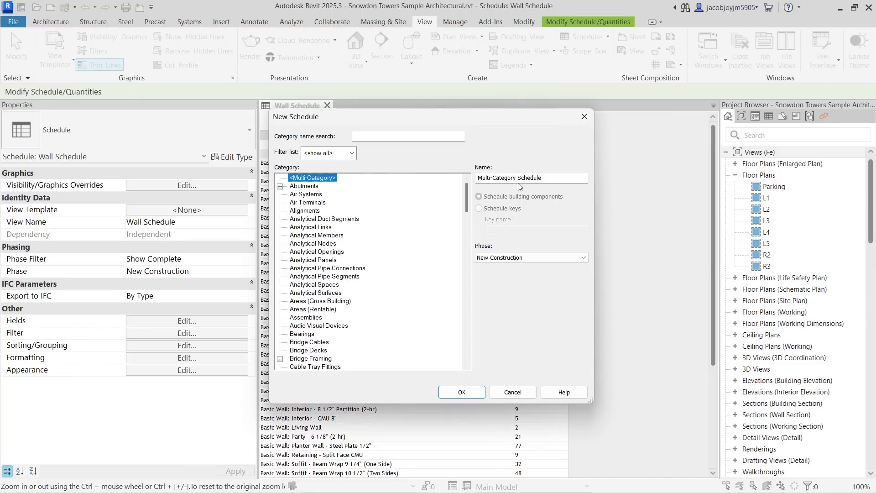
click(555, 178)
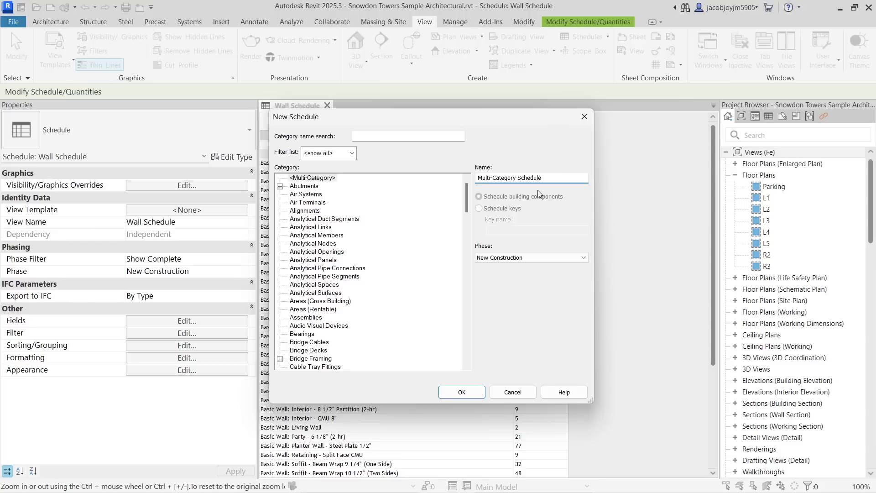
click(472, 394)
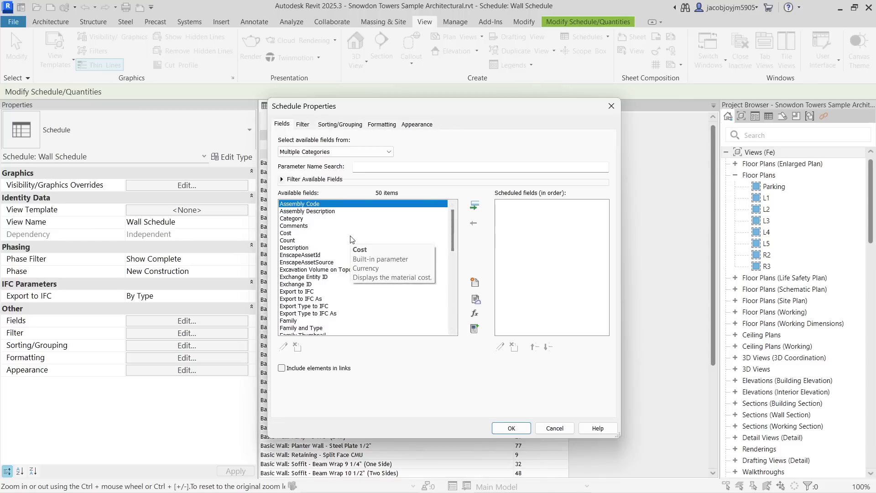
Add the Family and Type and Count fields to the multi-category schedule, in that order
click(303, 256)
click(304, 320)
scroll(305, 301, down, 1)
click(310, 306)
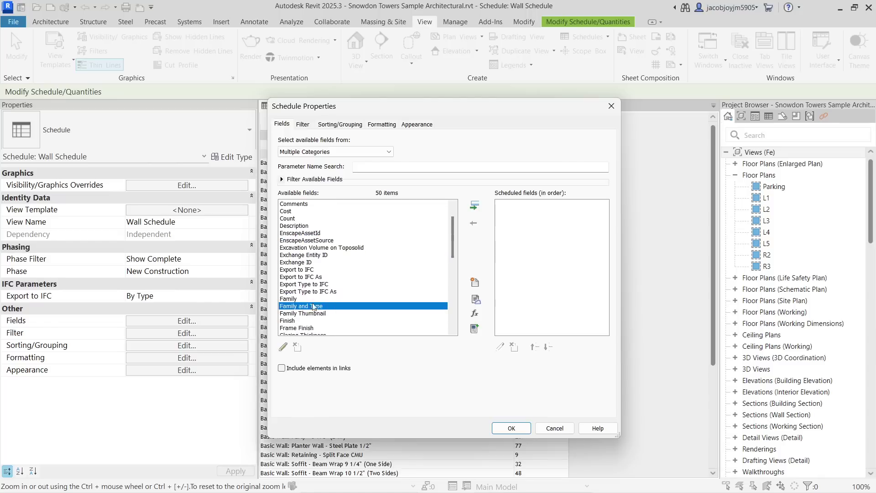
click(474, 206)
click(315, 249)
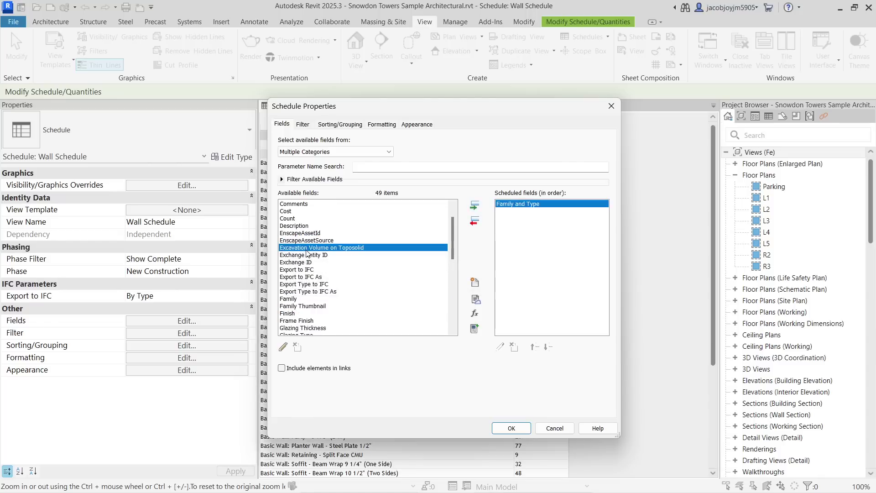
key(Home)
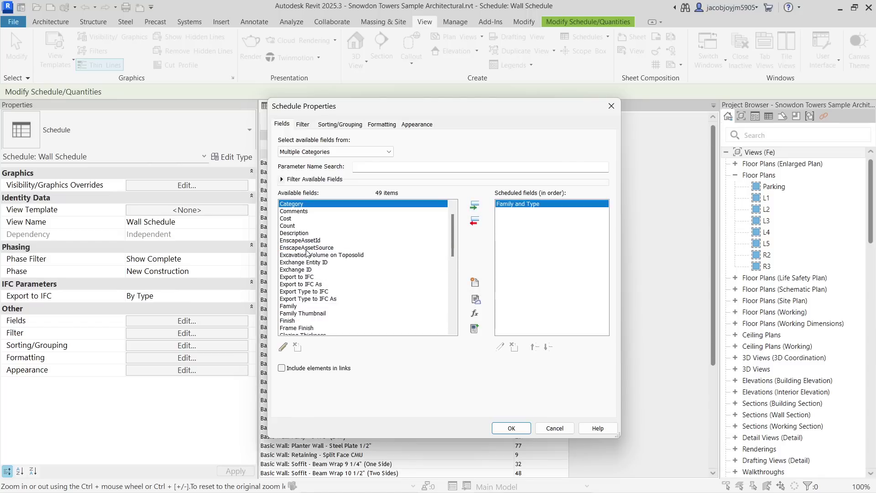
click(291, 225)
click(476, 209)
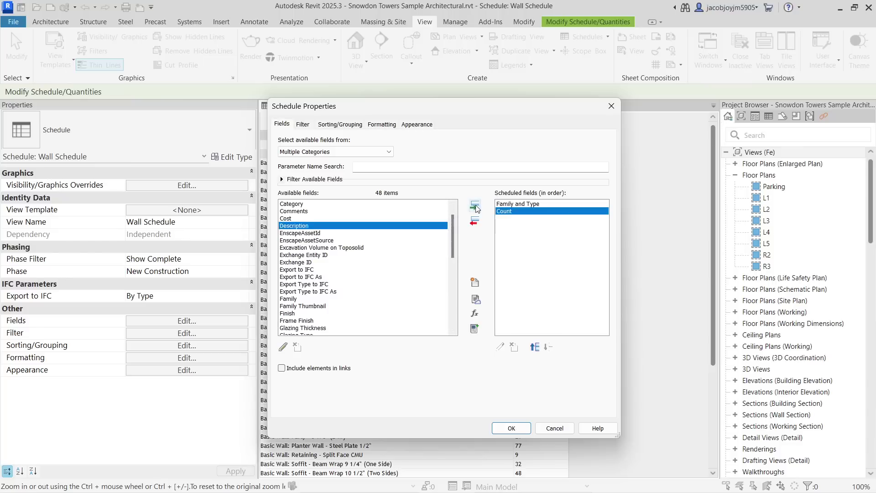
Sort the multi-category schedule by Family and Type, show grand totals as Title and totals, and turn off itemizing every instance
click(343, 124)
click(364, 145)
click(375, 157)
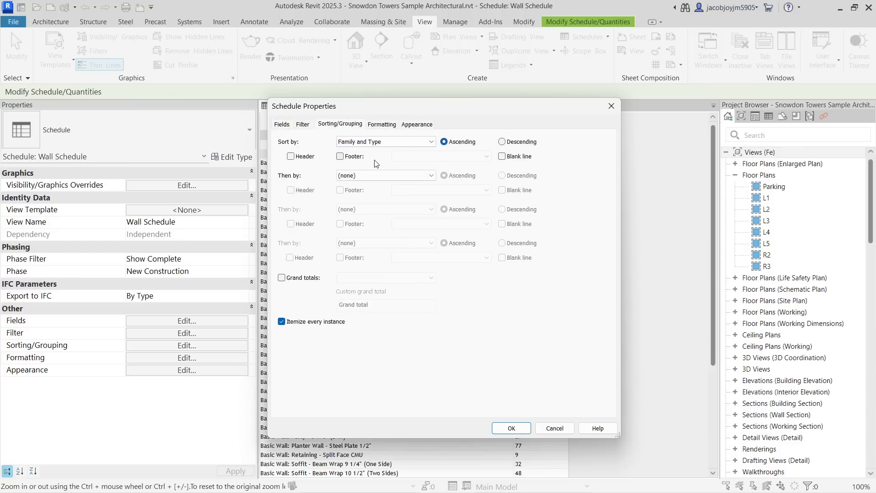
click(307, 279)
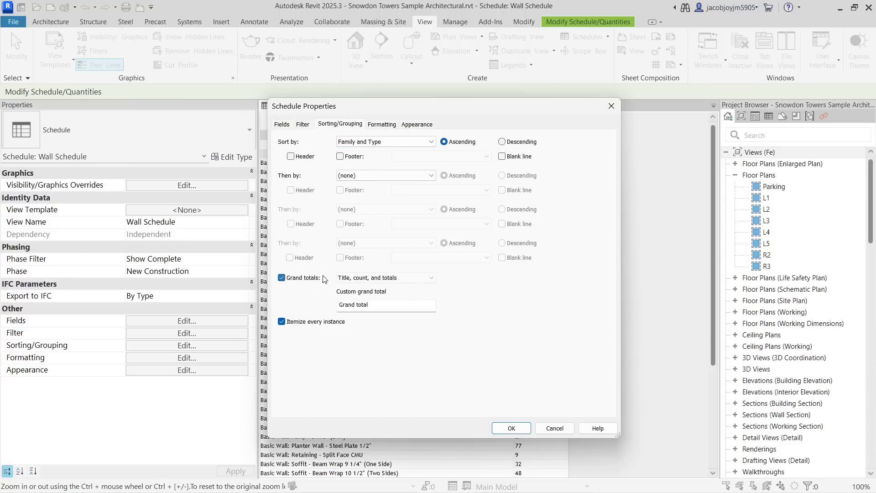
click(358, 281)
click(367, 294)
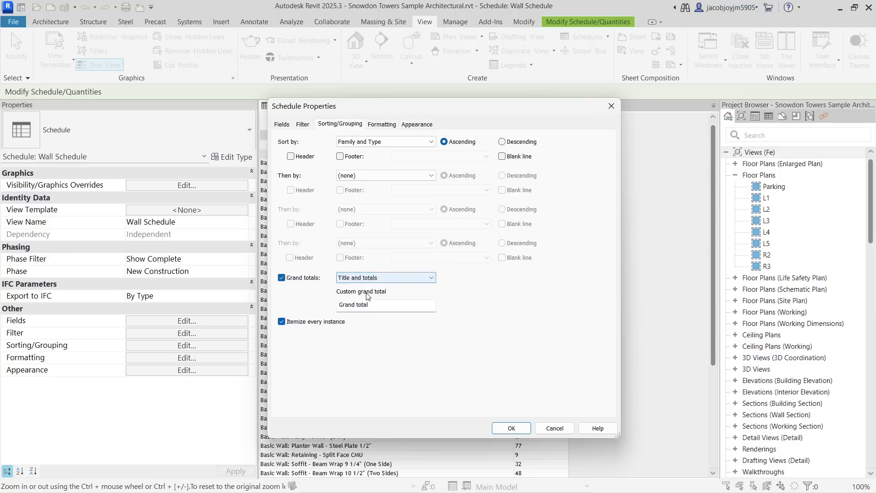
click(326, 320)
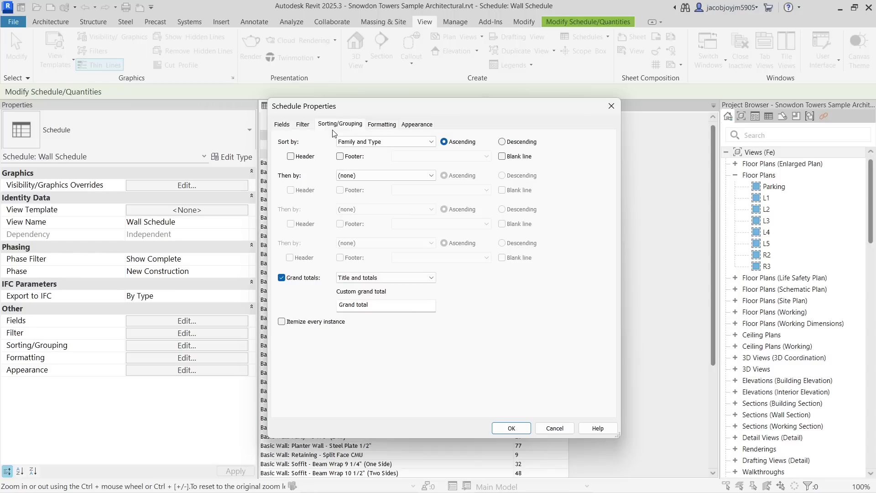
Set the Count field to Calculate totals and create the multi-category schedule
click(383, 124)
click(288, 162)
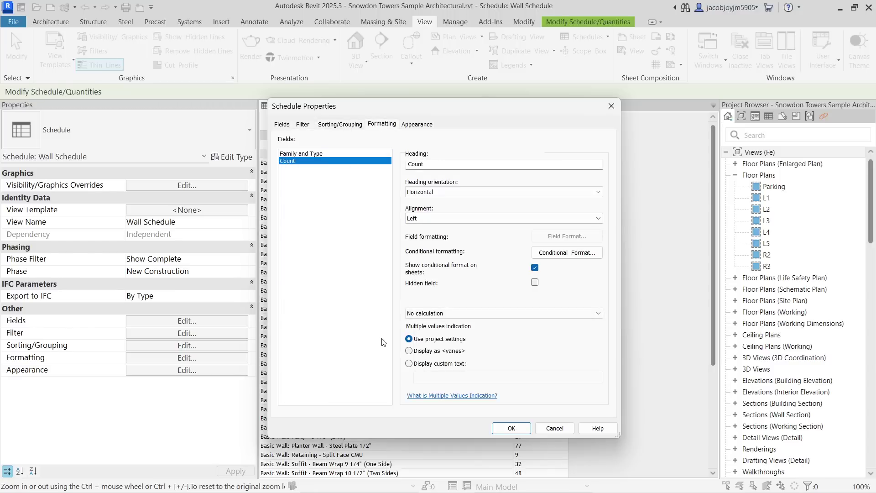
click(420, 313)
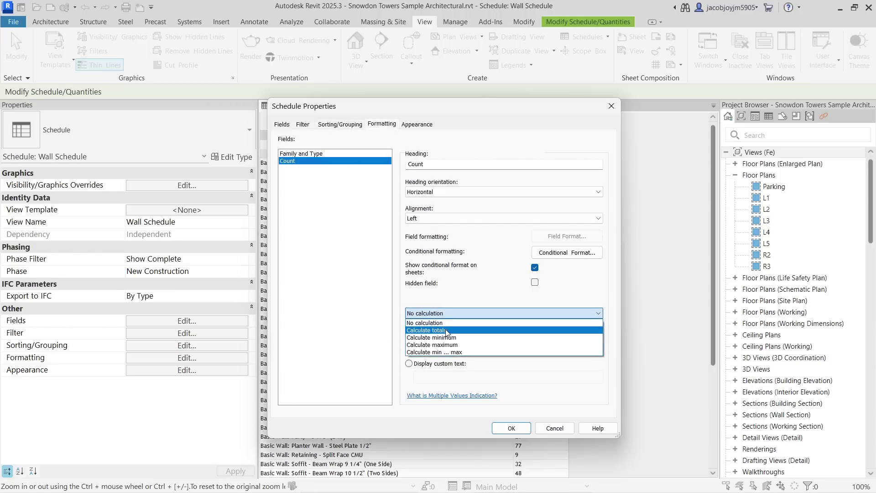
click(447, 330)
click(511, 428)
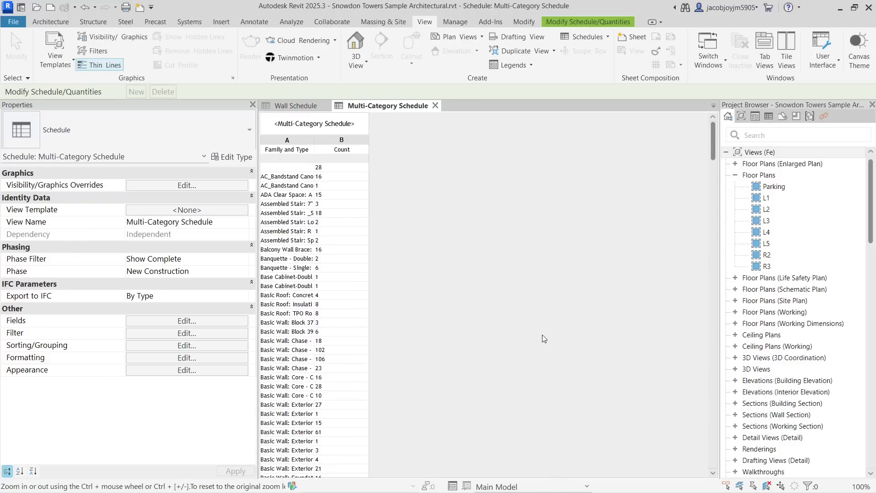
Widen the Family and Type column until full names fit and review the schedule's rows
drag(314, 143, 508, 140)
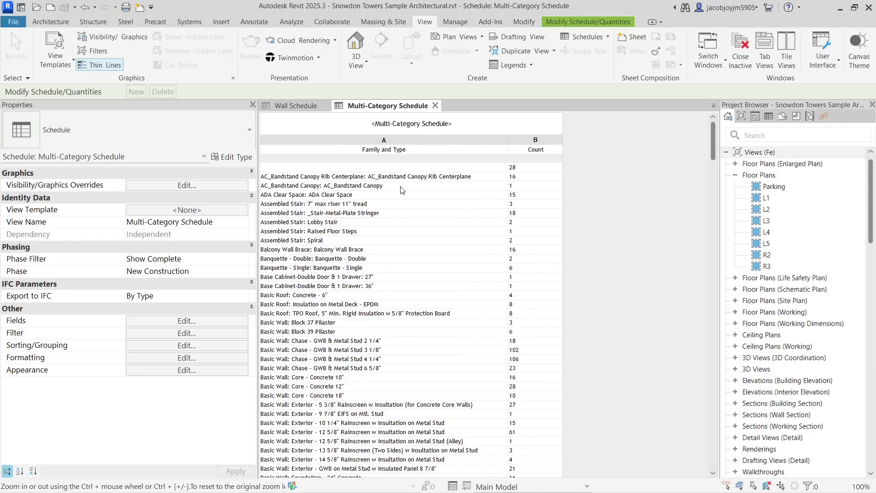
scroll(401, 189, down, 3)
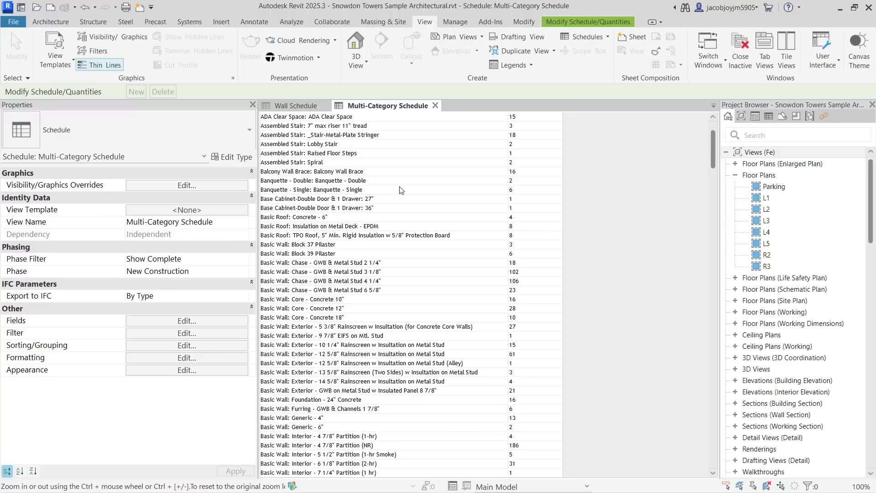
scroll(401, 190, down, 15)
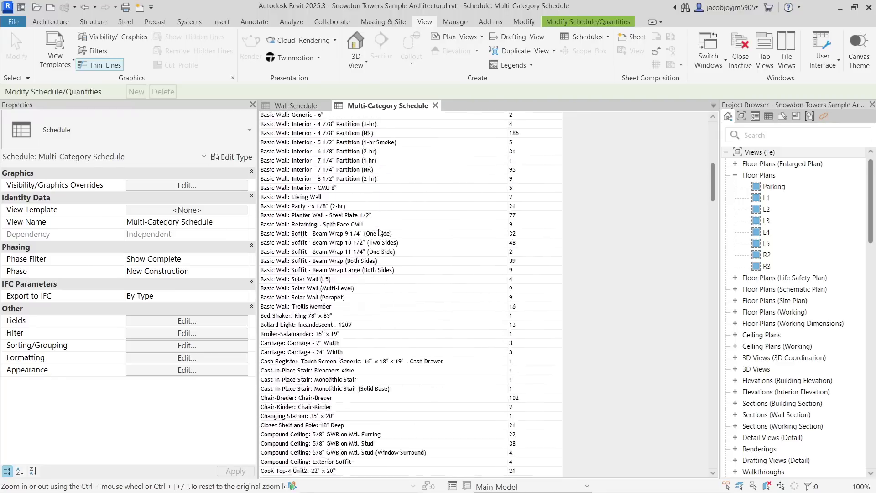
scroll(378, 234, up, 15)
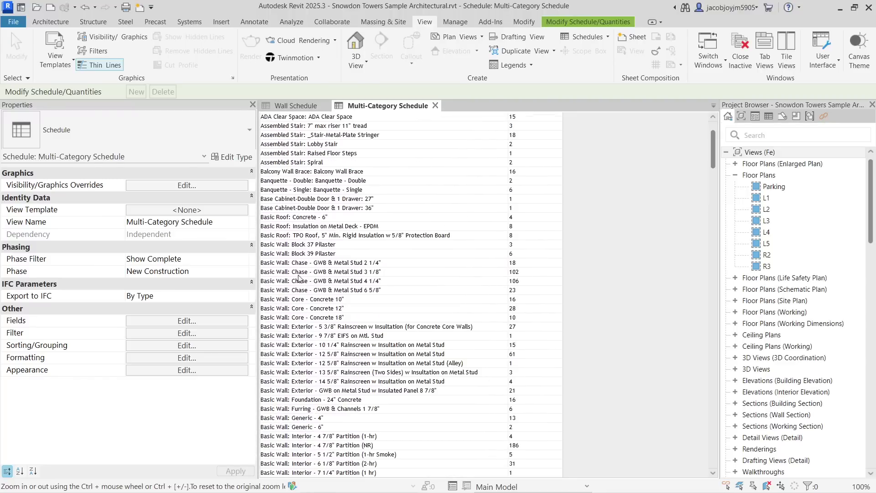
Add the Family field to the multi-category schedule after Count
click(208, 320)
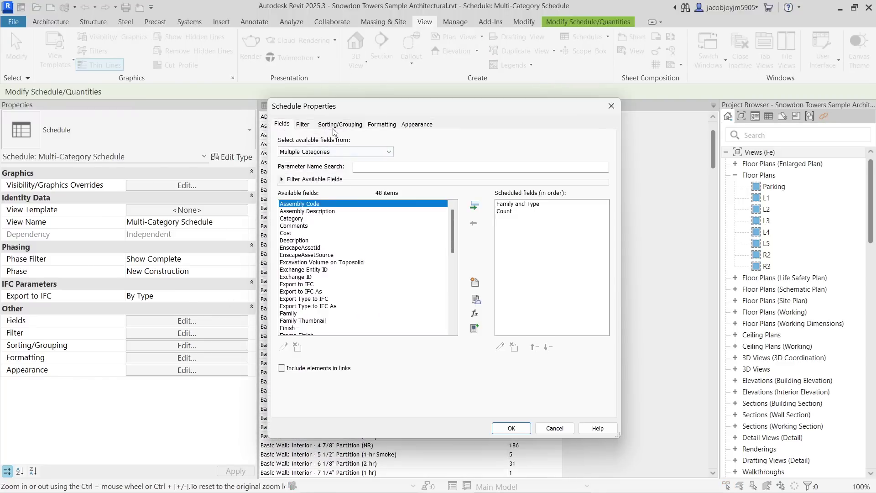
click(297, 247)
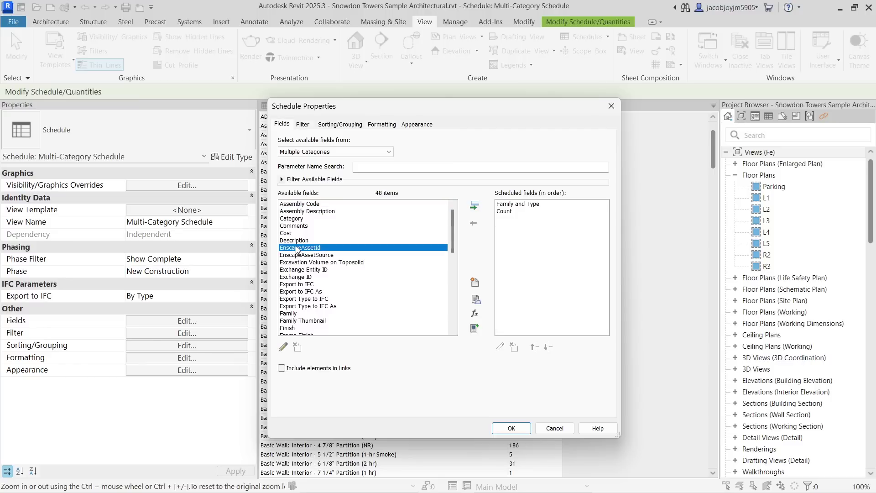
scroll(297, 250, down, 2)
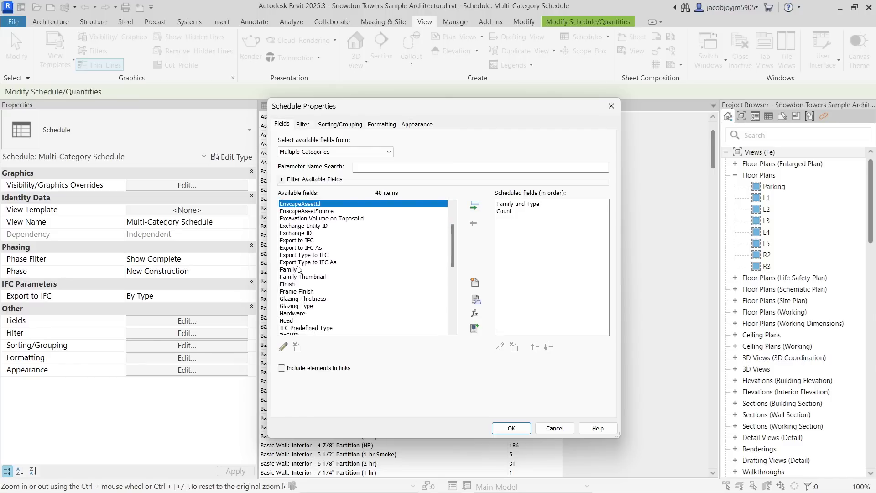
click(298, 270)
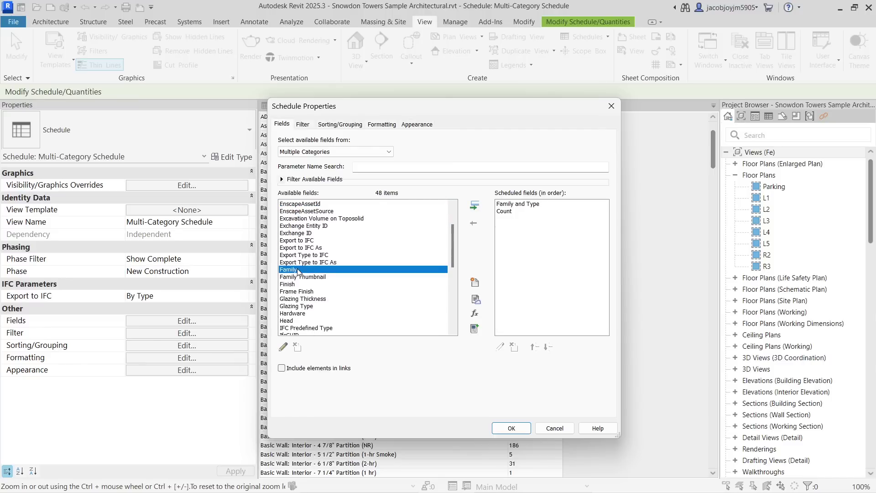
click(479, 210)
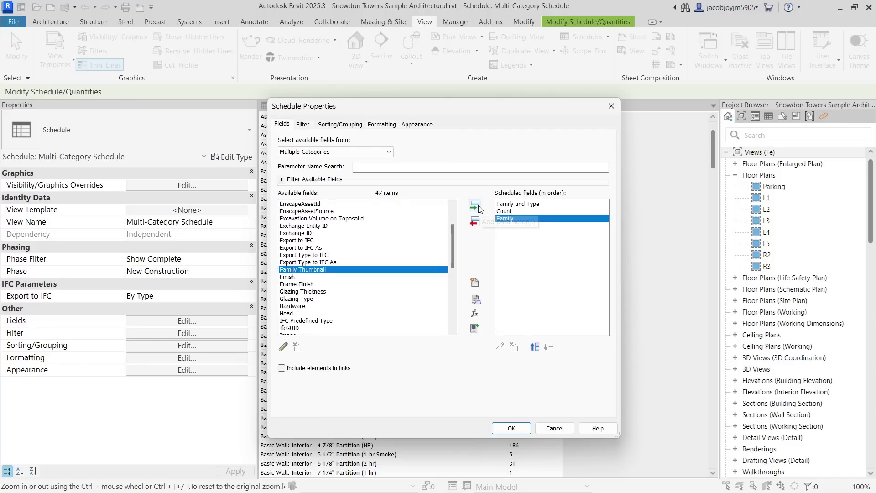
Sort the multi-category schedule by Family with a blank line between groups, then by Family and Type
click(340, 124)
click(373, 145)
click(371, 166)
click(371, 175)
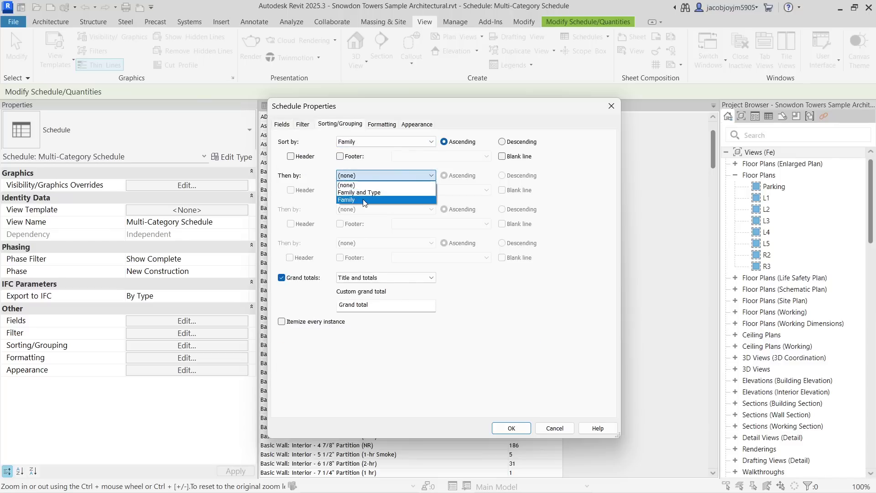
click(367, 201)
click(501, 156)
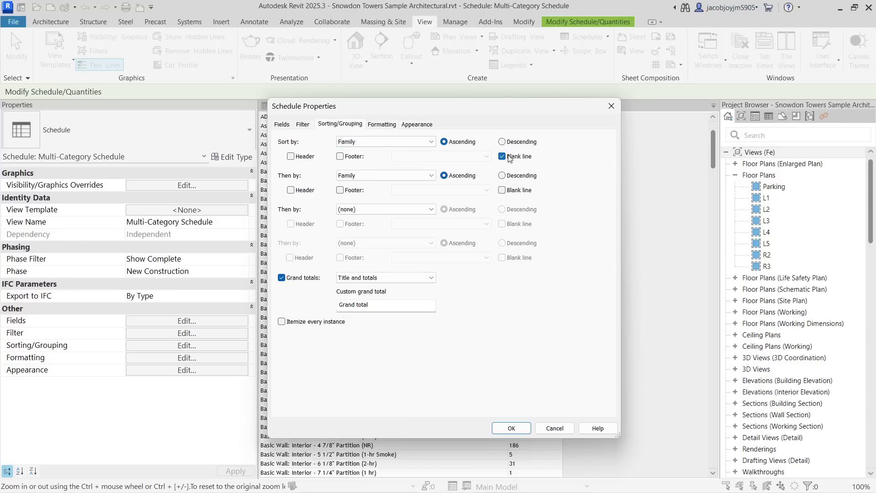
click(400, 177)
click(379, 196)
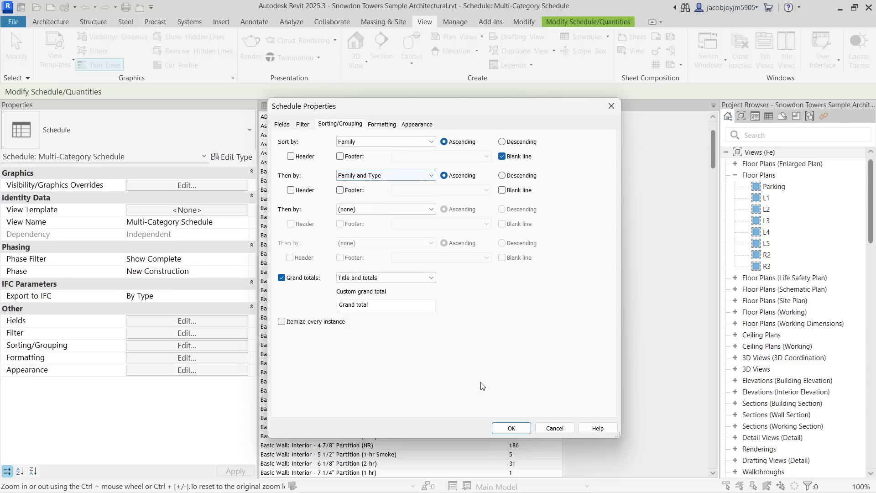
click(512, 428)
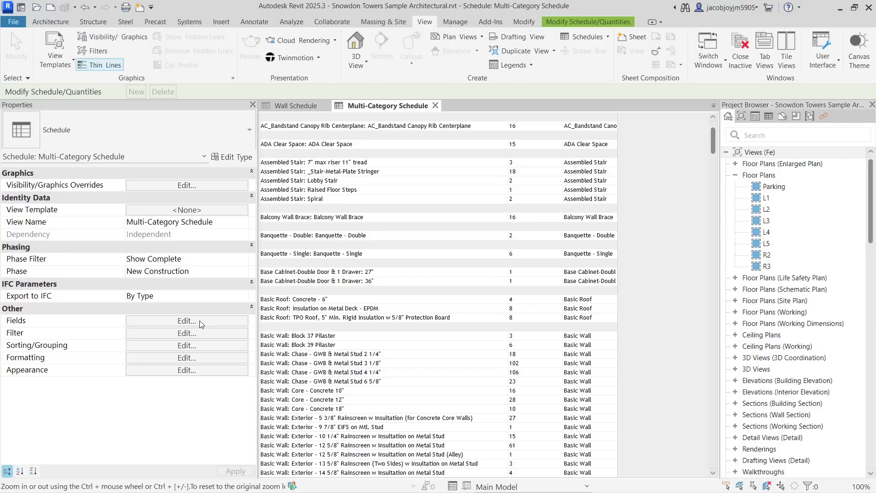
Add a Title and totals footer to the Family and Type sorting level and review the resulting rows
click(201, 346)
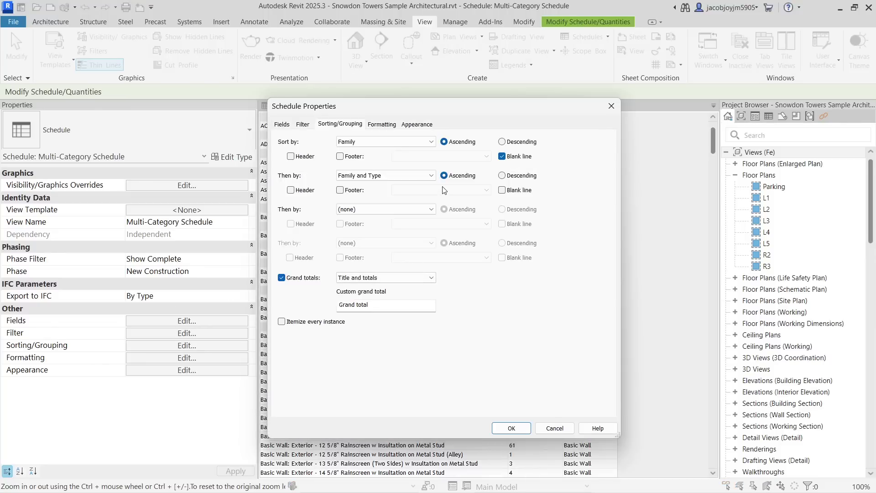
click(351, 193)
click(428, 190)
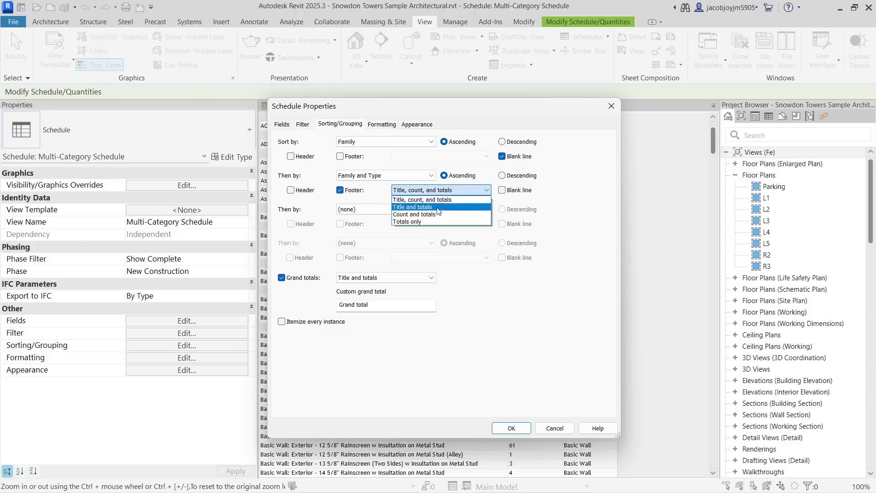
click(437, 208)
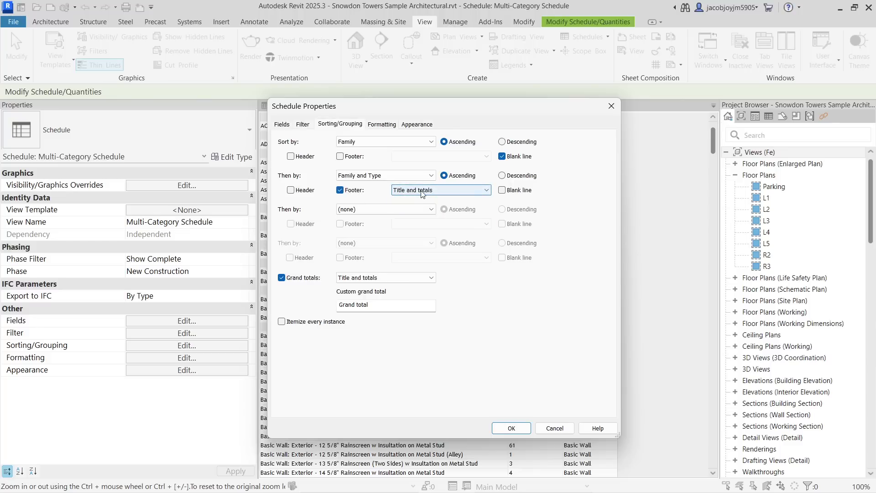
click(518, 429)
scroll(504, 301, up, 3)
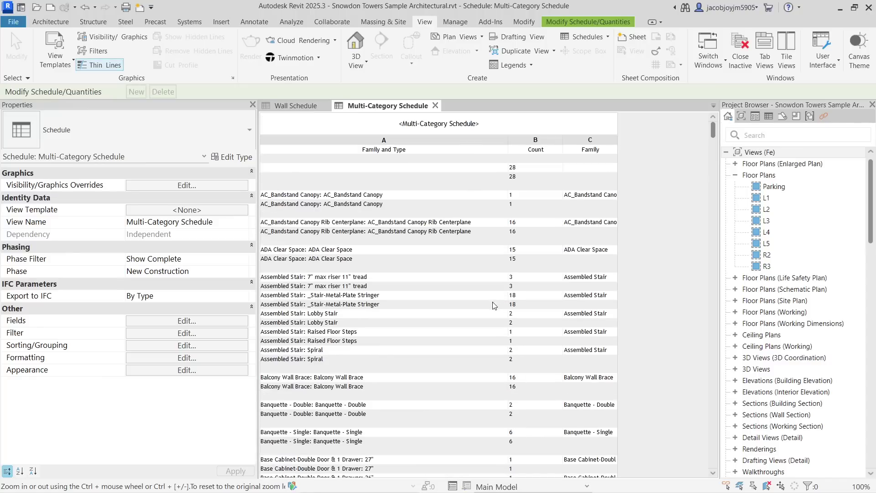
scroll(464, 263, down, 3)
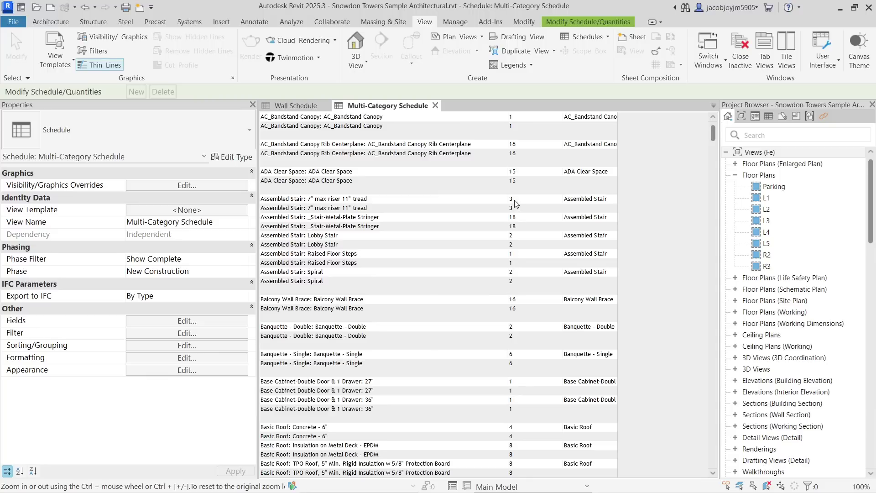
scroll(460, 269, down, 5)
scroll(462, 272, up, 10)
scroll(464, 276, up, 3)
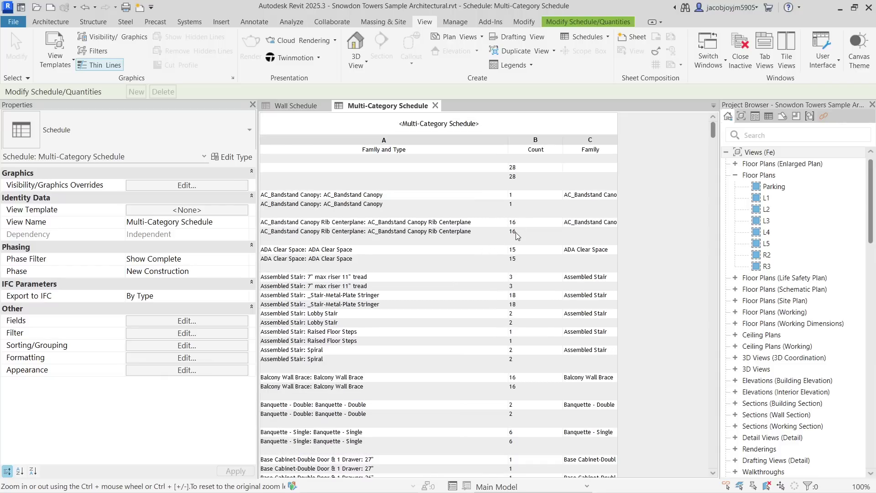
Remove the footer from the Family and Type sorting level of the multi-category schedule
click(210, 321)
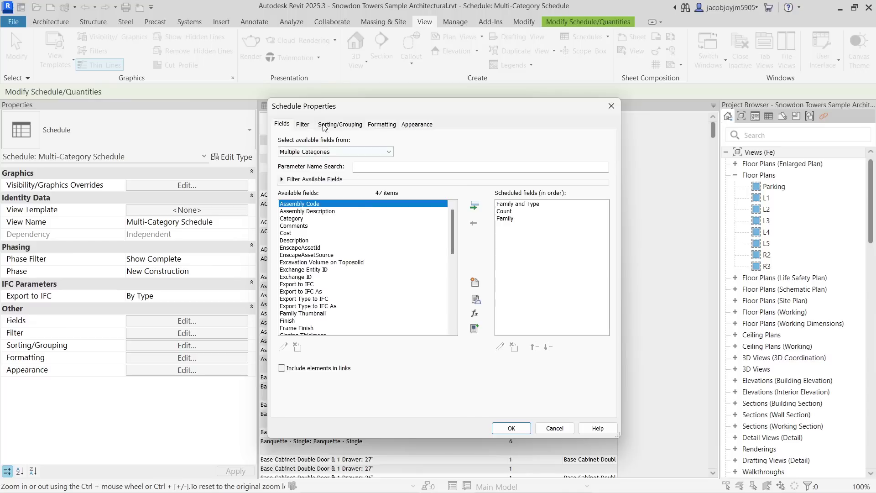
click(342, 124)
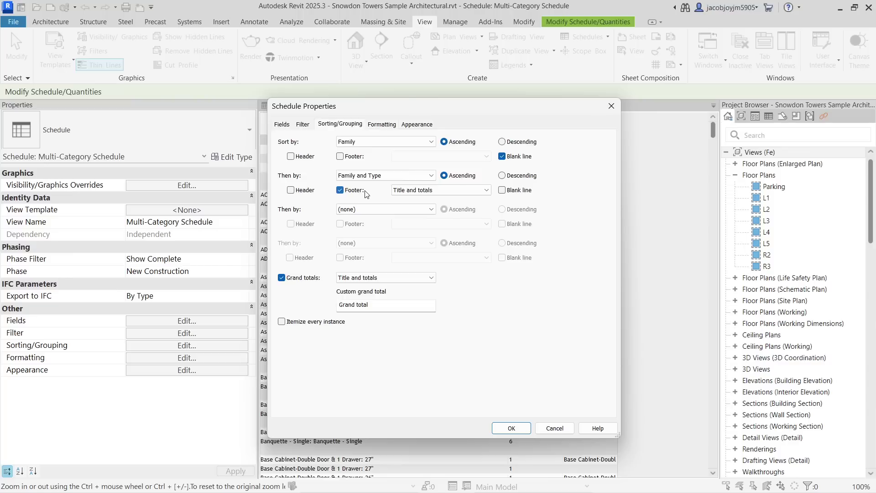
click(340, 191)
click(524, 427)
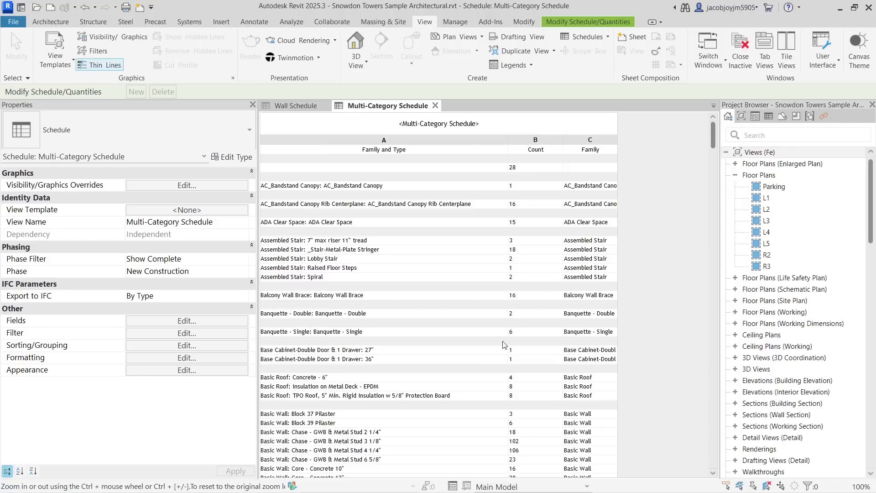
scroll(408, 269, down, 5)
scroll(409, 275, up, 5)
Tile the multi-category schedule and the wall schedule side by side and look through their rows
click(304, 107)
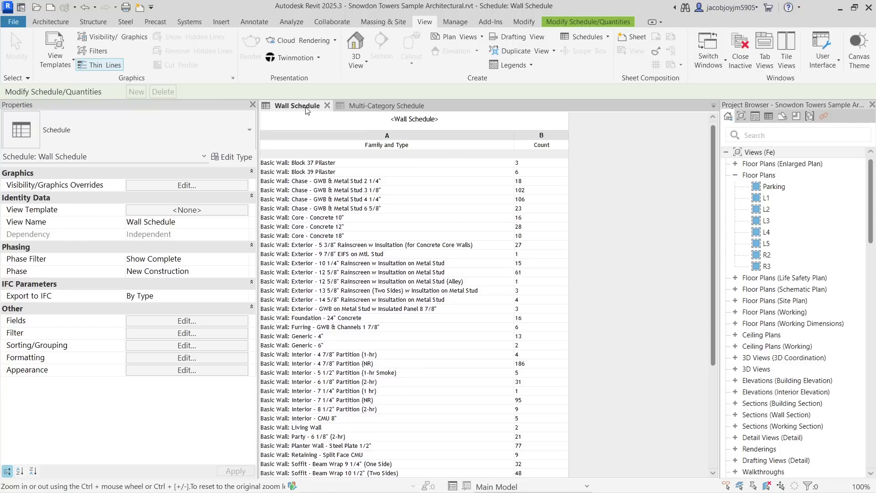
click(379, 108)
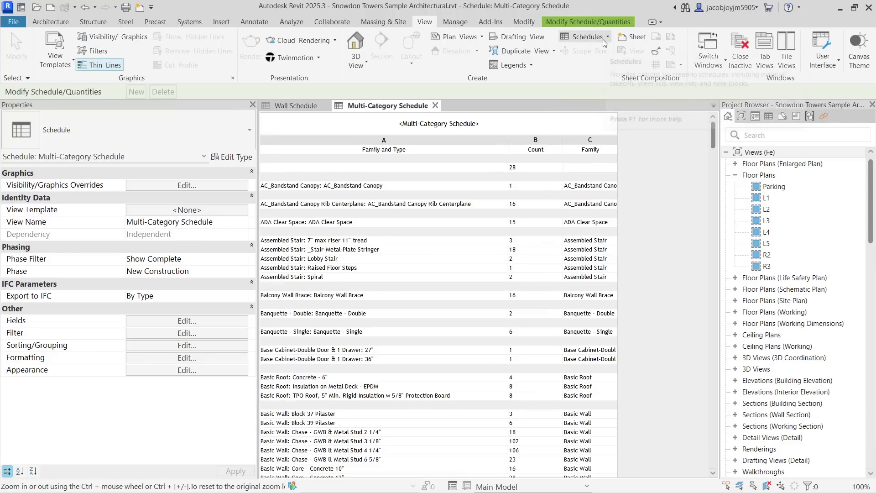
click(787, 58)
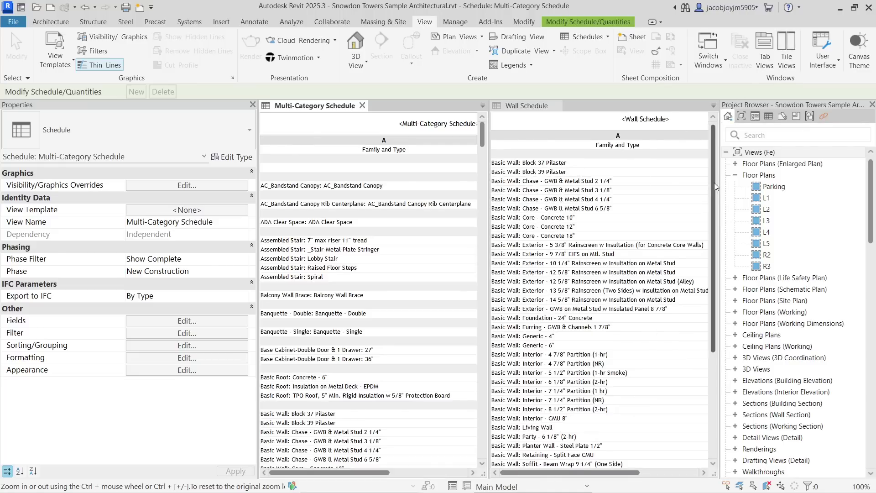
scroll(716, 182, down, 5)
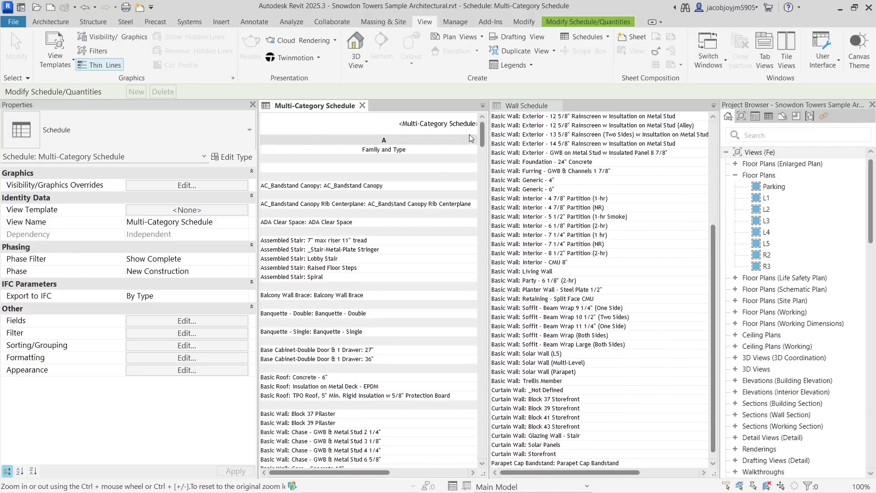
scroll(556, 210, up, 3)
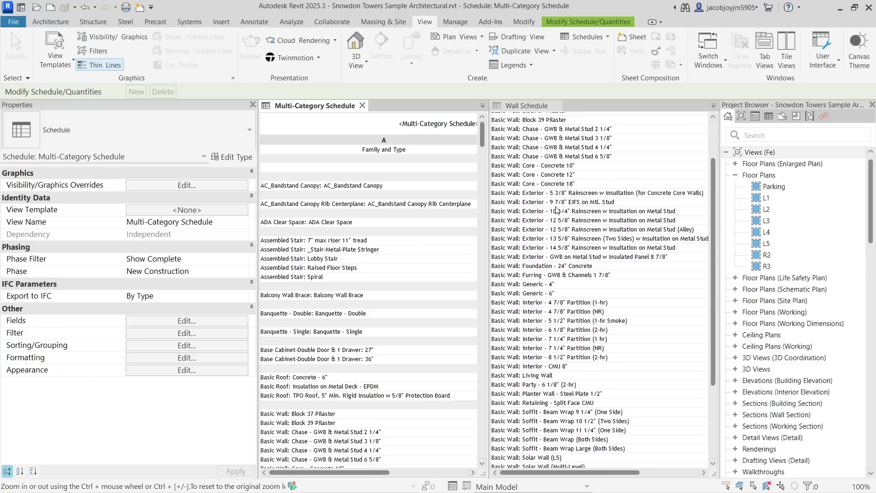
drag(480, 131, 483, 349)
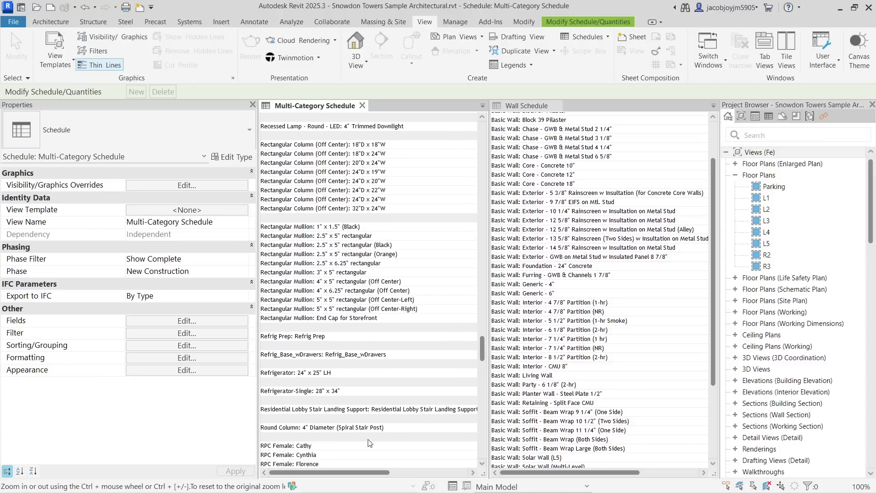
mouse_move(322, 475)
mouse_down()
mouse_move(361, 474)
mouse_move(322, 475)
mouse_up()
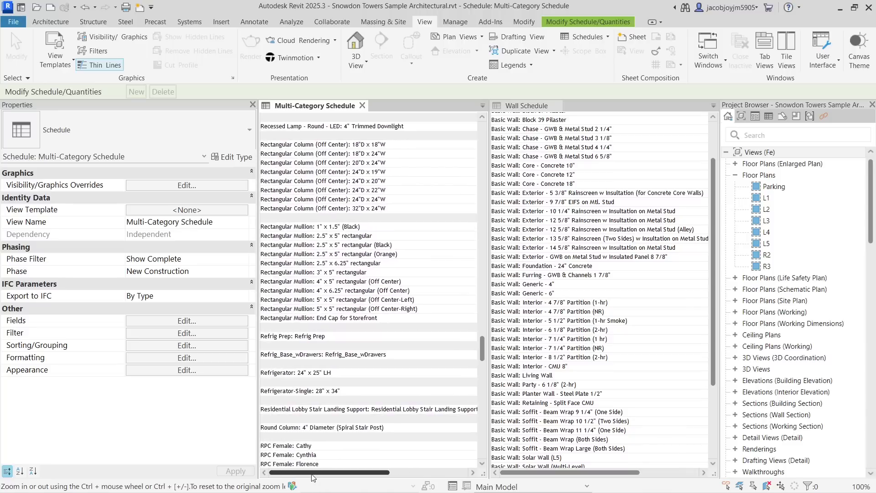
Give the tiled schedules more room by narrowing the Properties palette, and zoom both out, the wall schedule to 90% and the multi-category schedule to 80%
drag(257, 310, 207, 311)
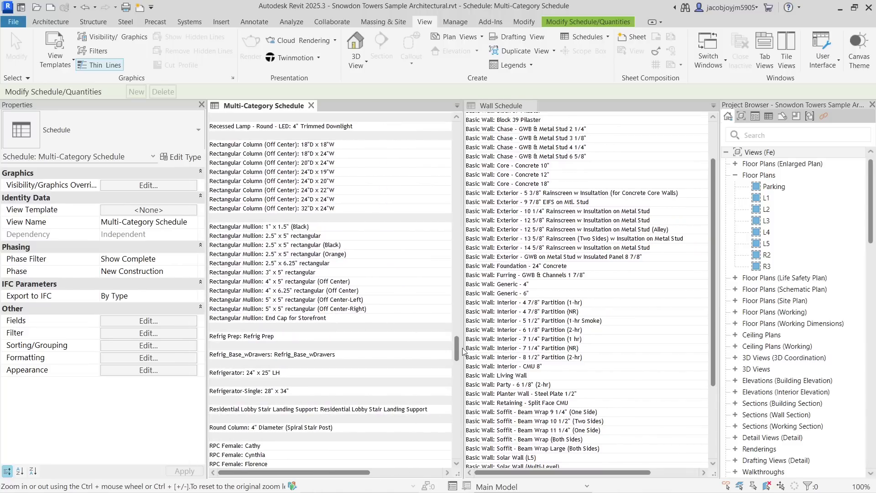
drag(457, 346, 447, 131)
ctrl+scroll(318, 197, down, 1)
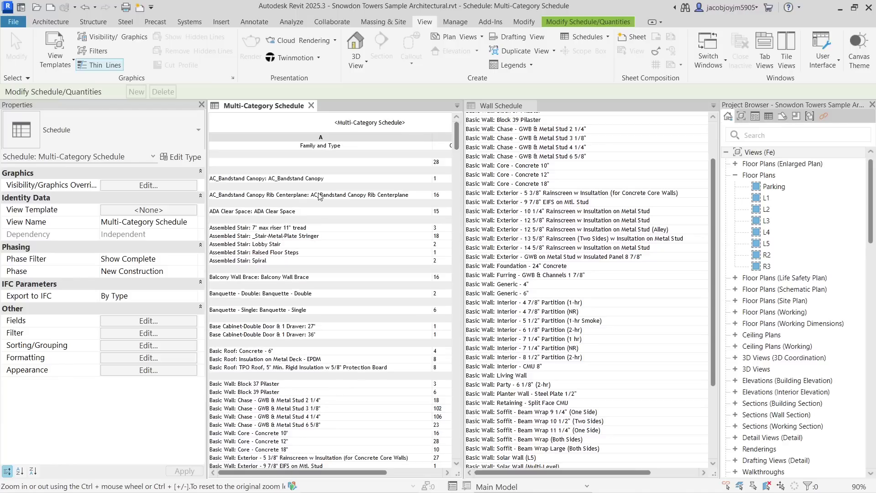
ctrl+scroll(561, 202, down, 1)
scroll(561, 202, up, 1)
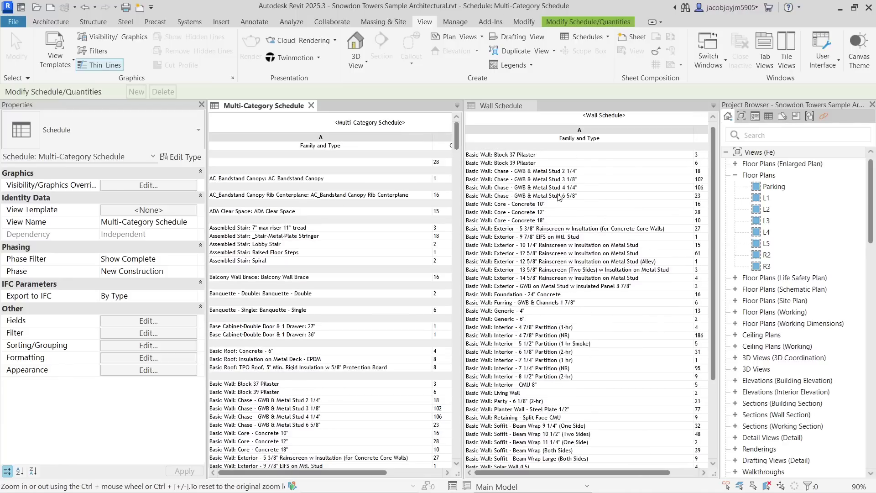
ctrl+scroll(342, 261, down, 1)
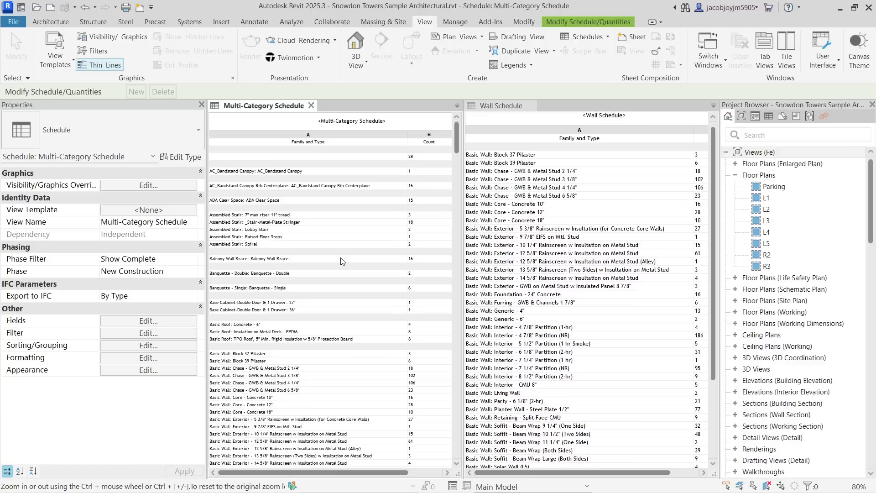
Narrow the Properties palette further, shrink the multi-category schedule's Family and Type column, and set that schedule's zoom to 90%
drag(207, 276, 150, 276)
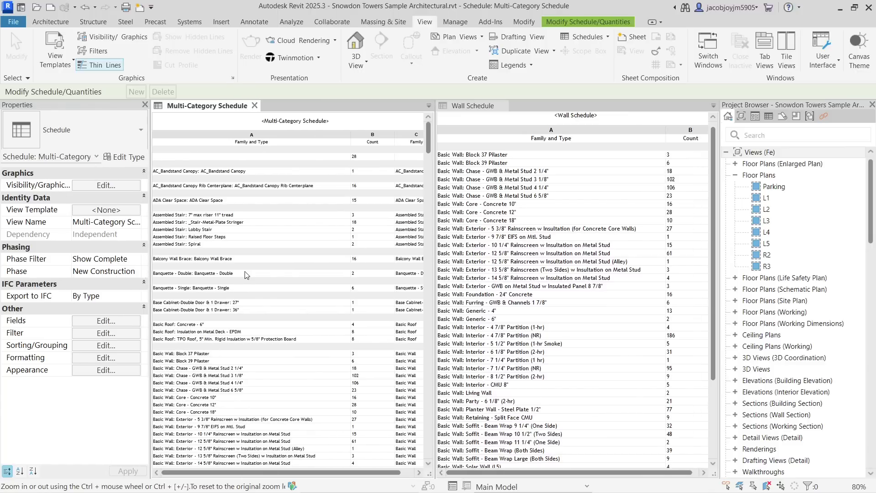
drag(349, 139, 307, 139)
ctrl+scroll(304, 197, up, 1)
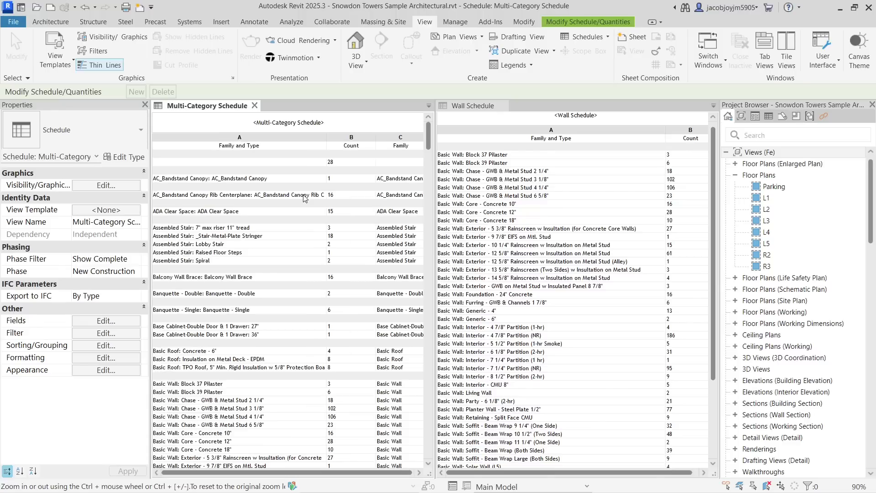
ctrl+scroll(305, 198, down, 1)
ctrl+scroll(305, 198, up, 1)
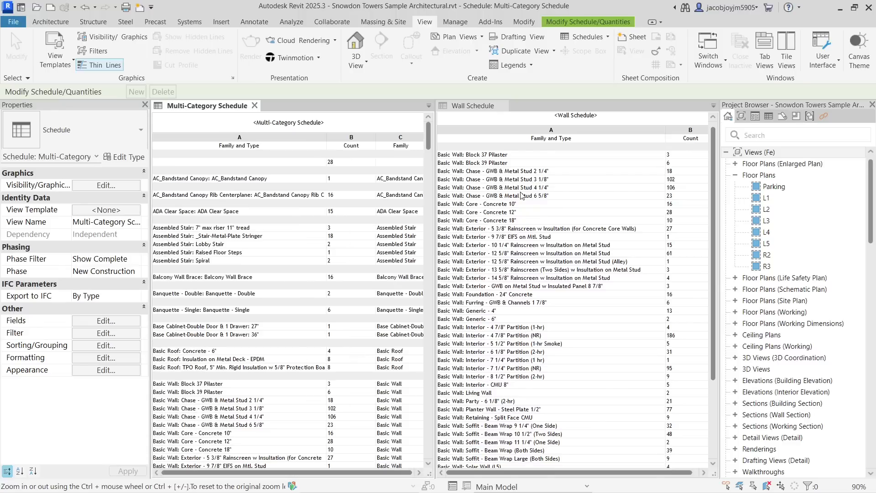